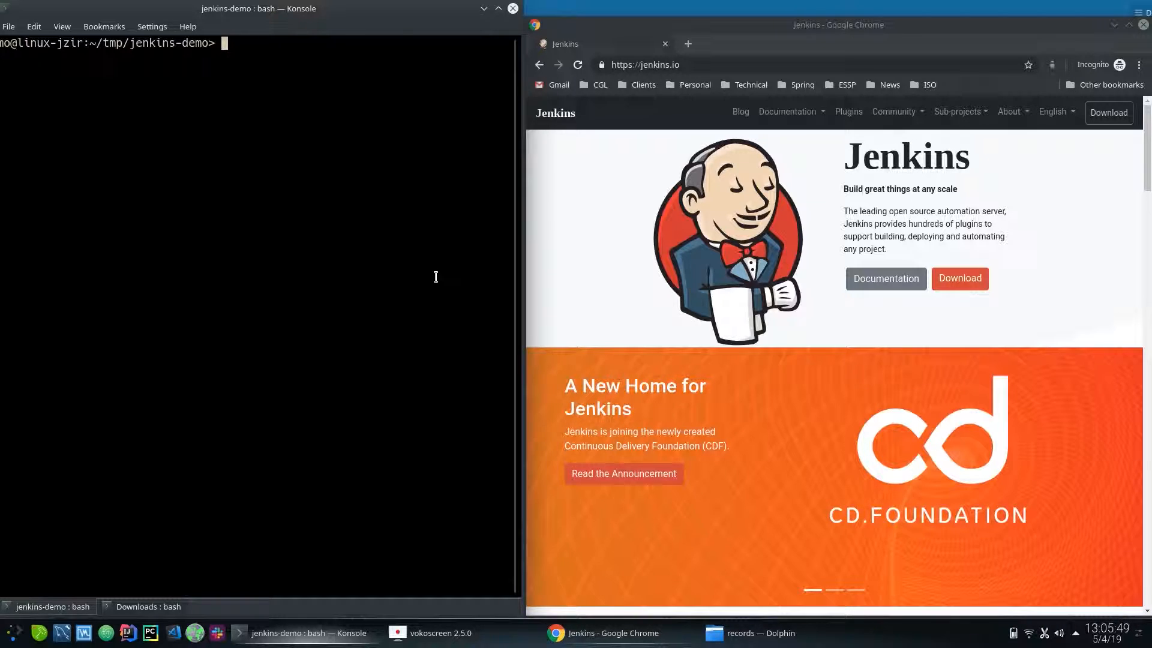
type("java -versio")
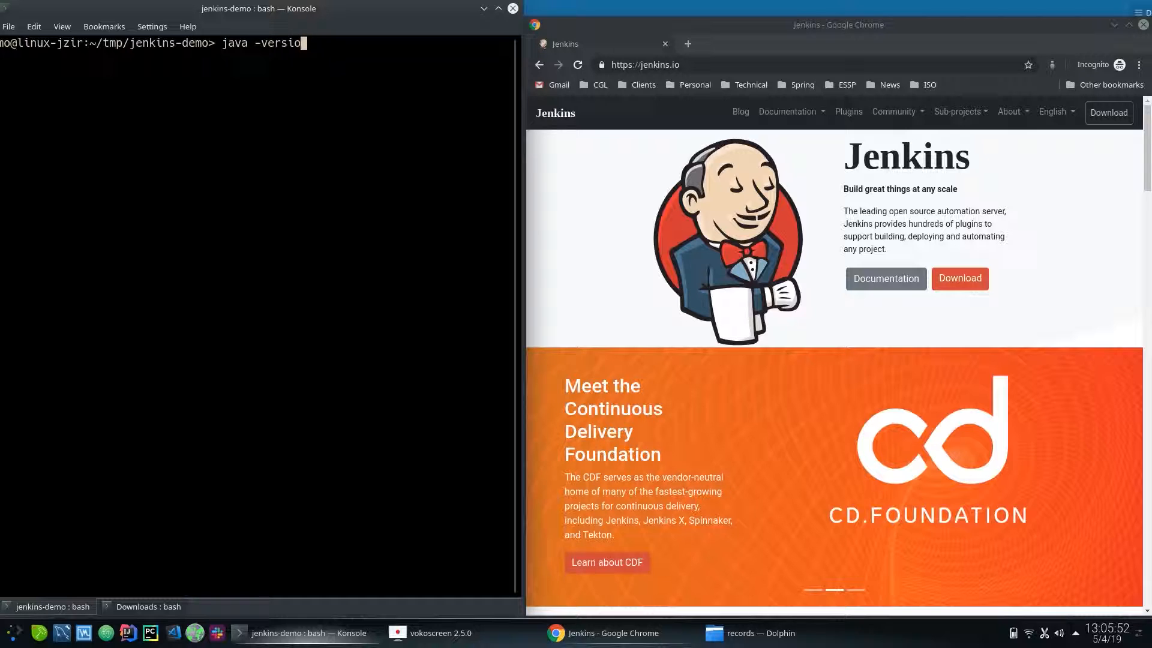
type("n")
- Run java -version in the terminal, confirming Java 1.8.0_171 is installed
key("Return")
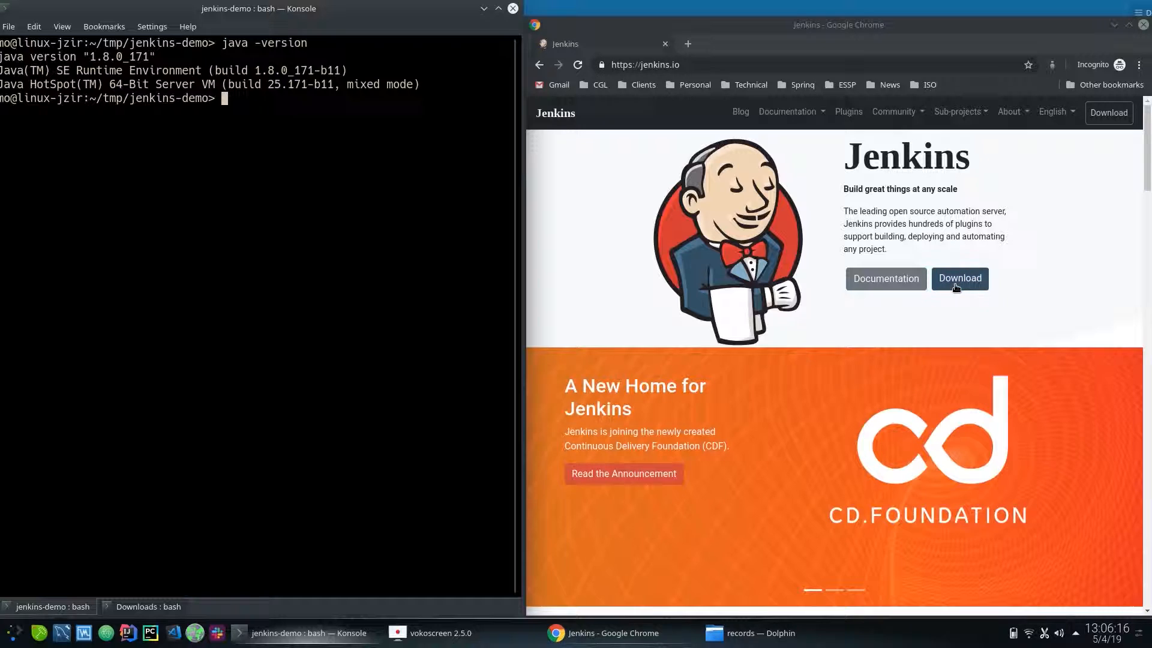
- View the Jenkins download page and list the folder with ls -l, confirming jenkins.war is present
left_click(957, 284)
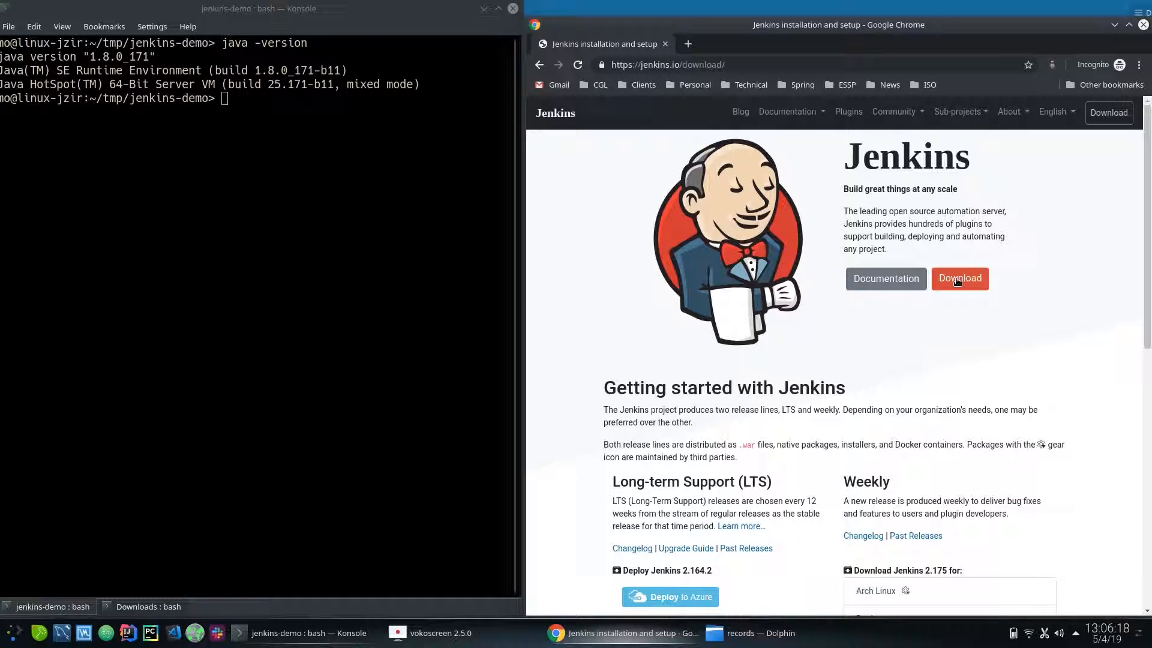
scroll(958, 405, "down", 5)
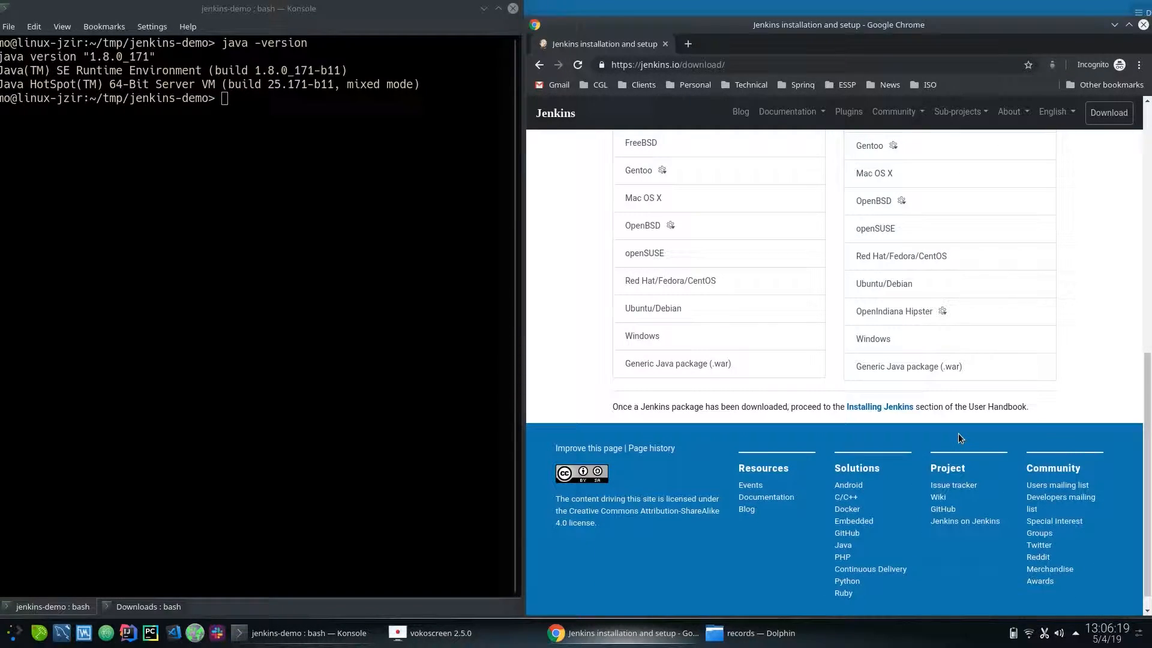
scroll(954, 423, "down", 1)
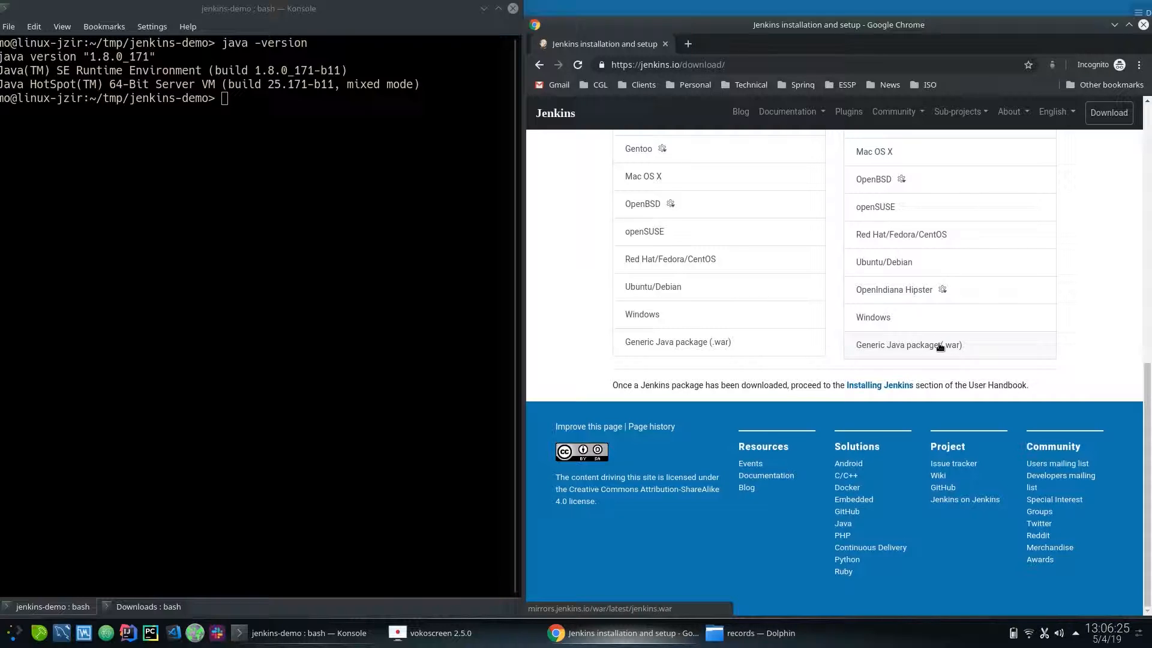
left_click(409, 238)
type("ls")
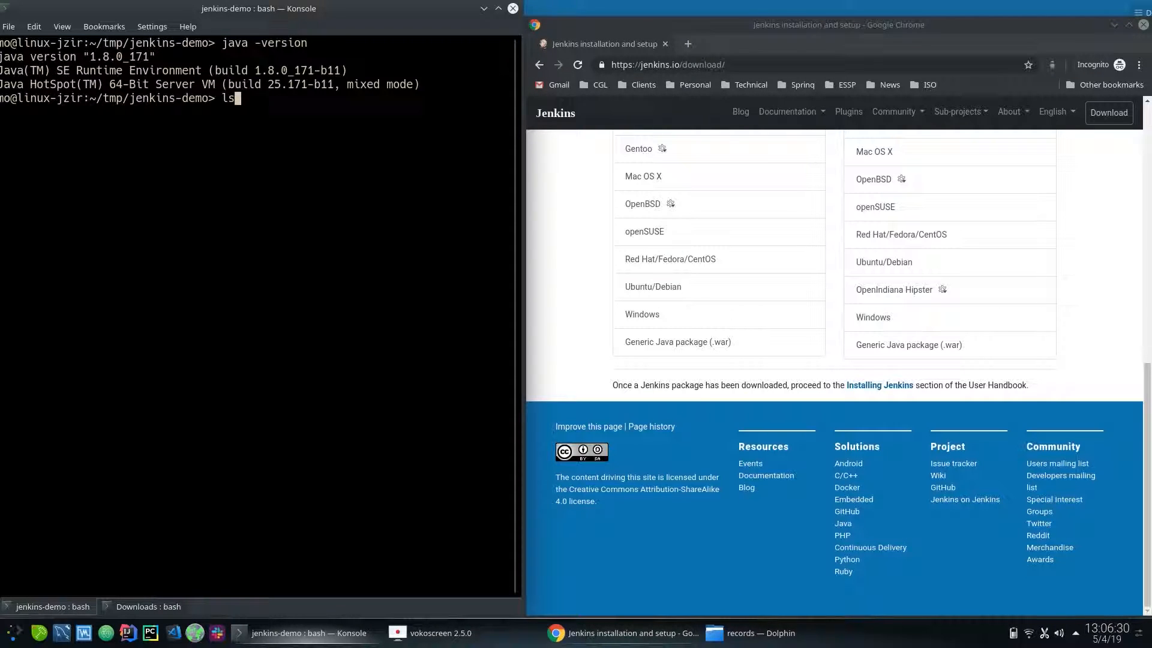
type(" -l")
key("Return")
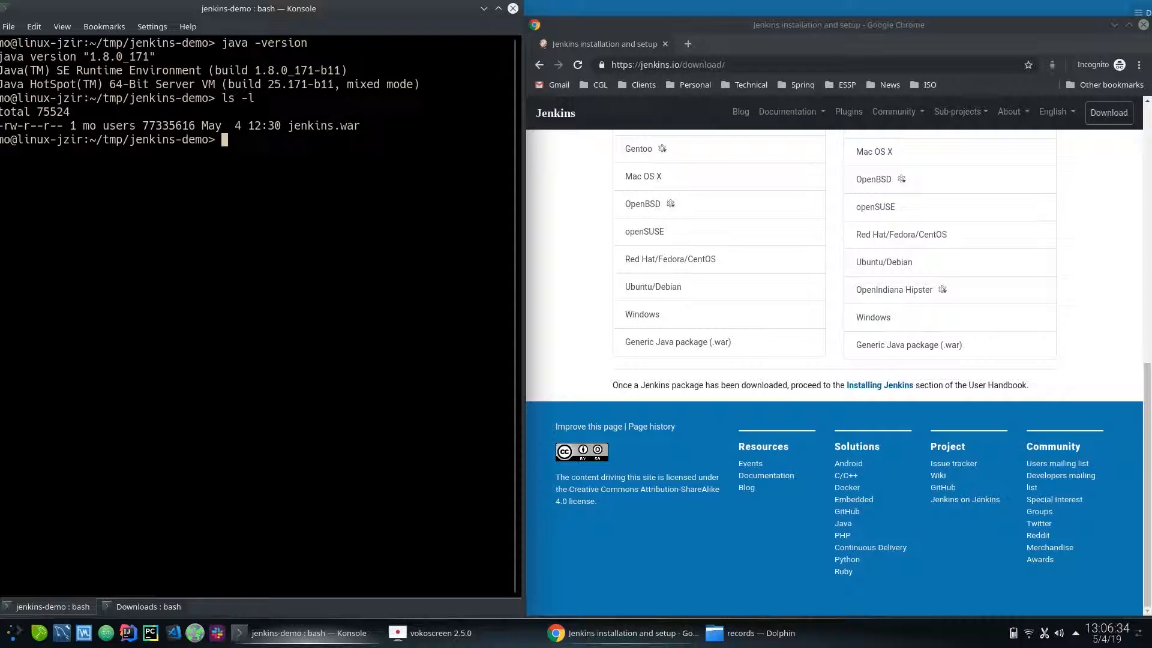
double_click(311, 126)
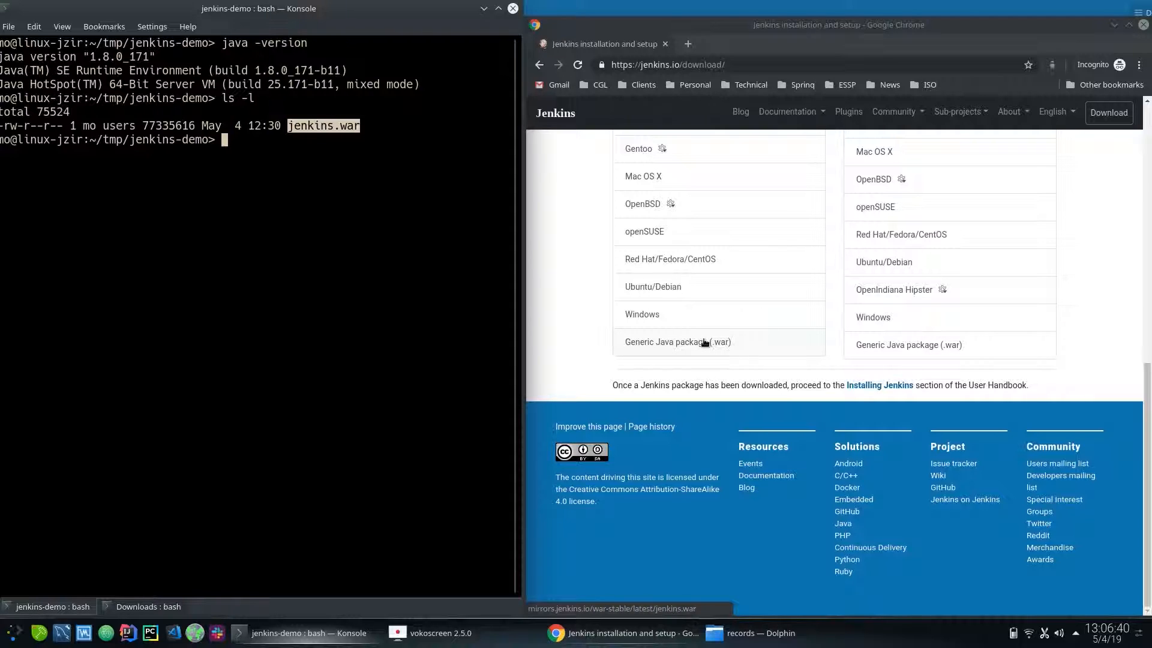
left_click(1096, 346)
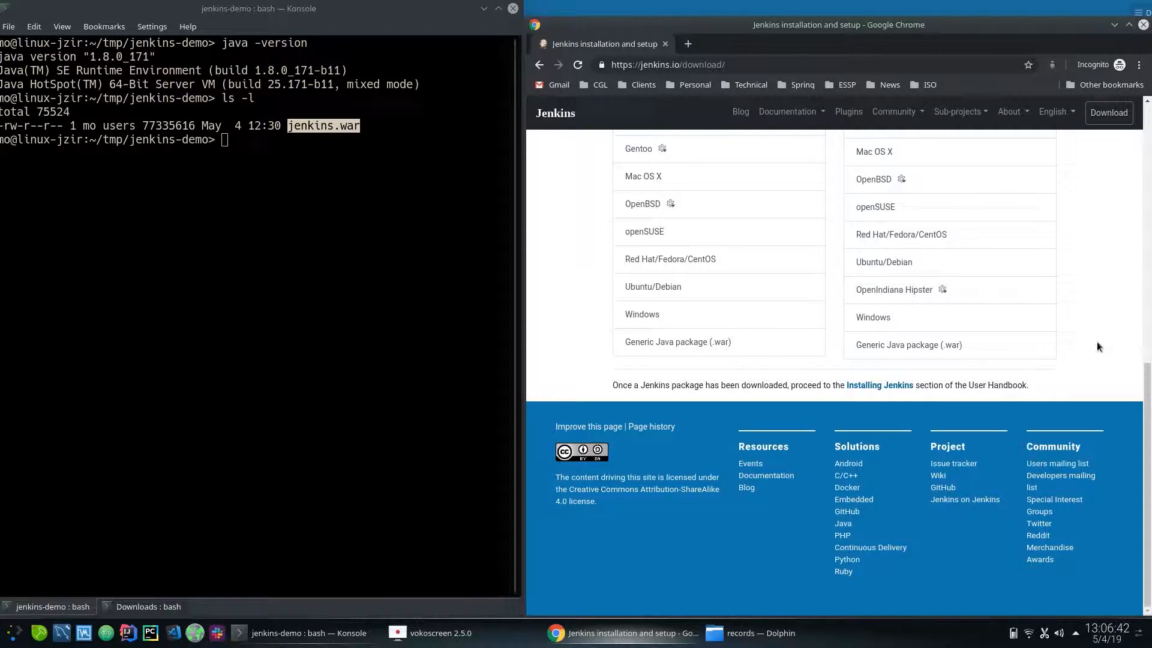
scroll(1097, 347, "up", 2)
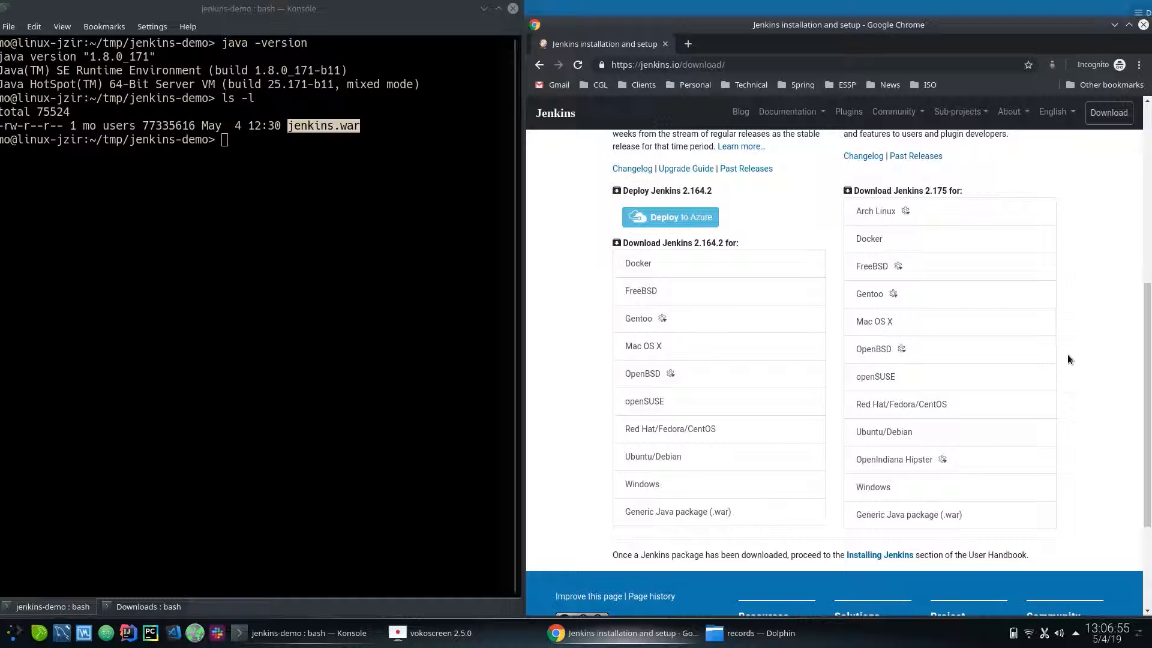
scroll(1067, 359, "up", 1)
scroll(1068, 359, "up", 3)
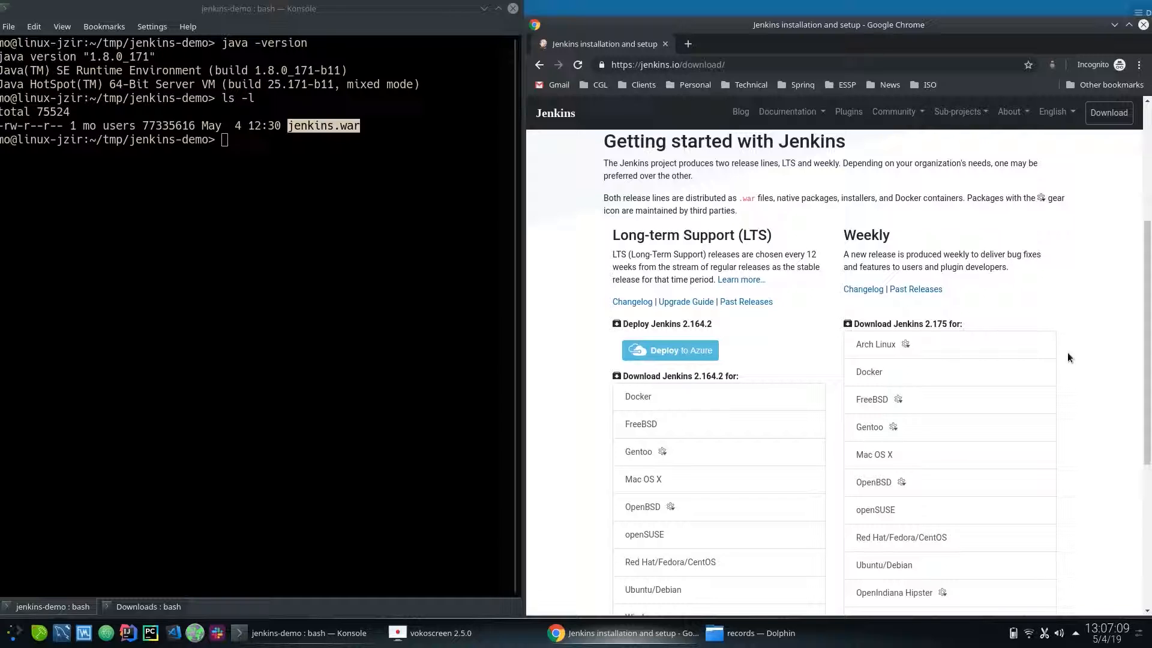
scroll(1067, 357, "down", 3)
scroll(1068, 347, "up", 5)
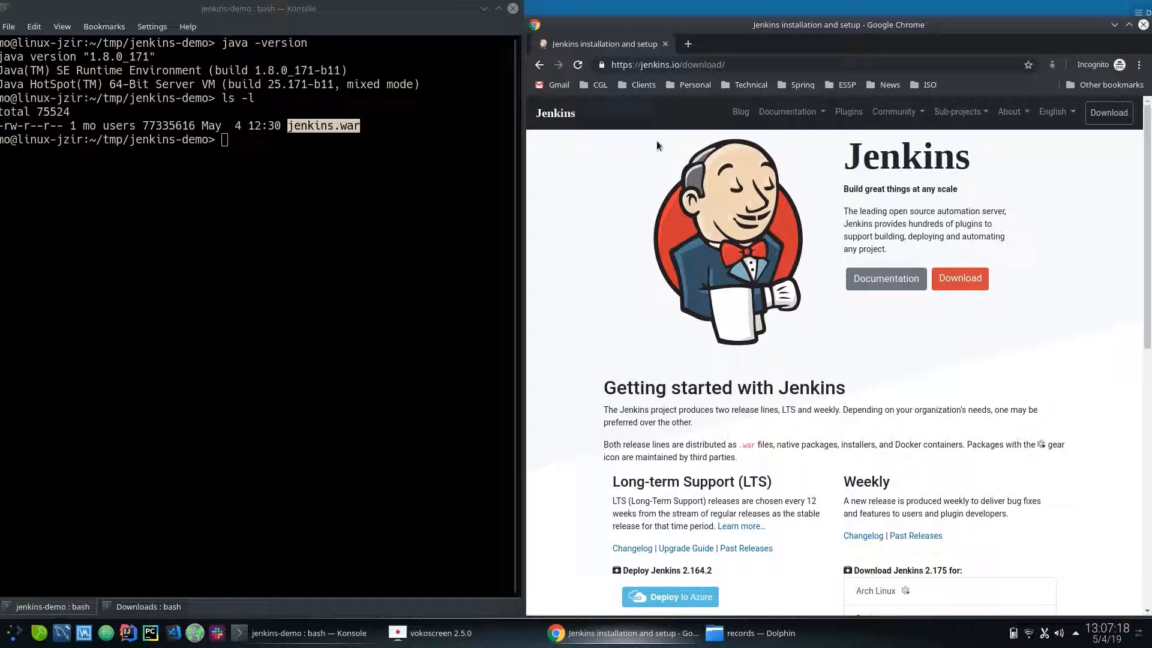
- Launch Jenkins with java -jar jenkins.war so its startup log runs in Konsole
left_click(559, 114)
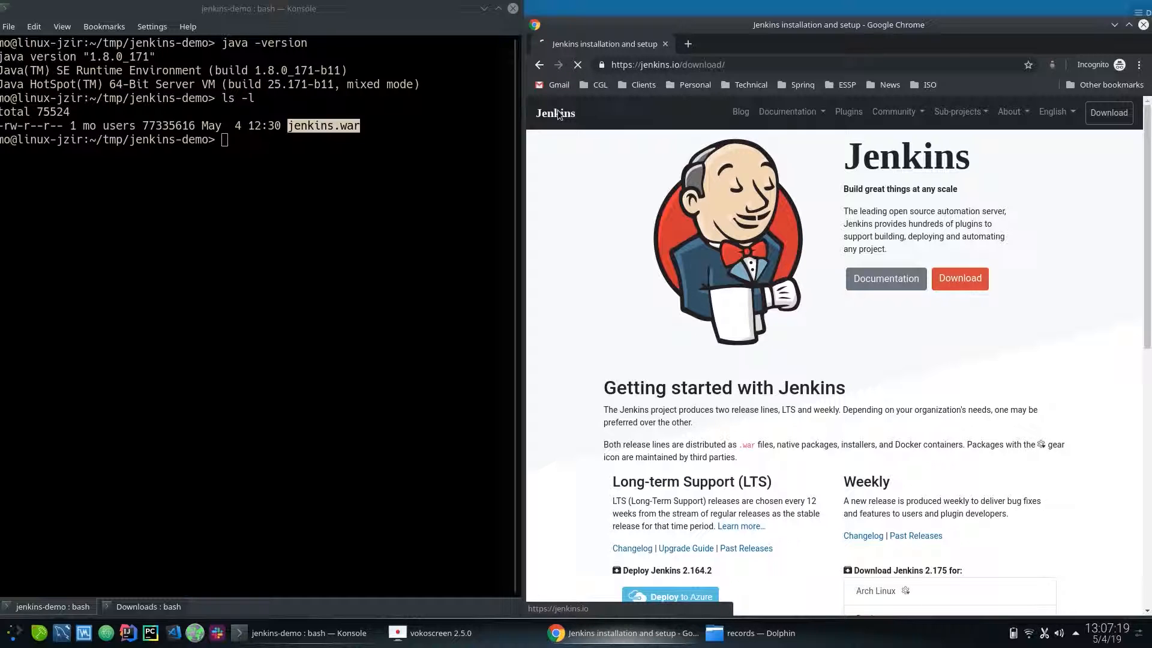
left_click(316, 203)
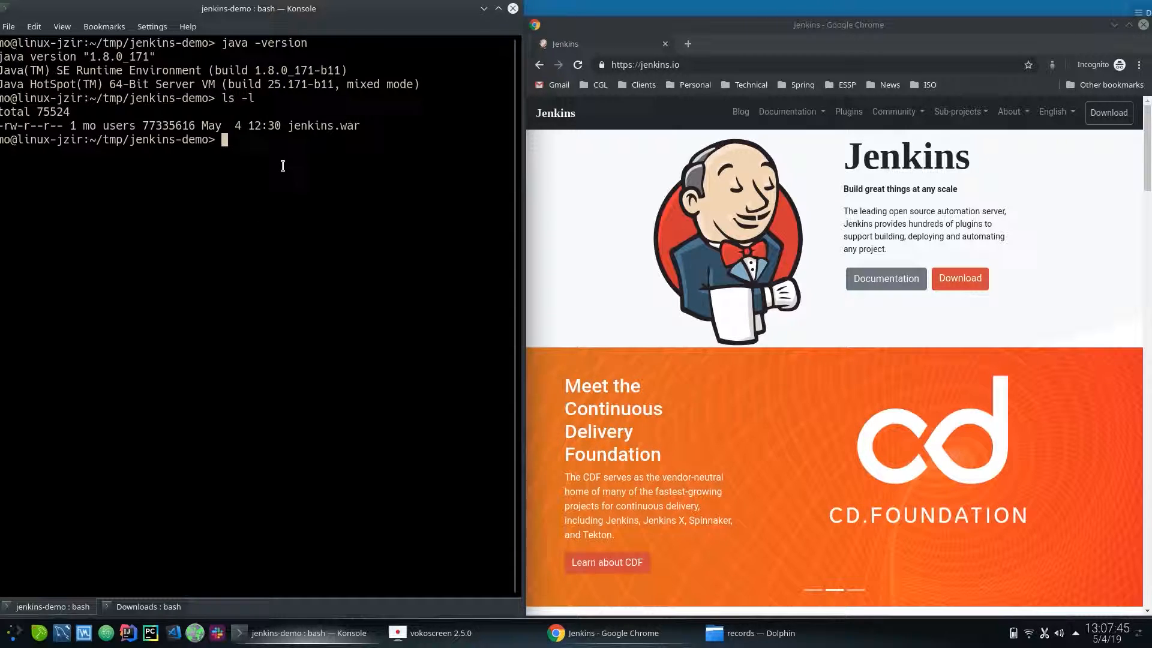
type("java ")
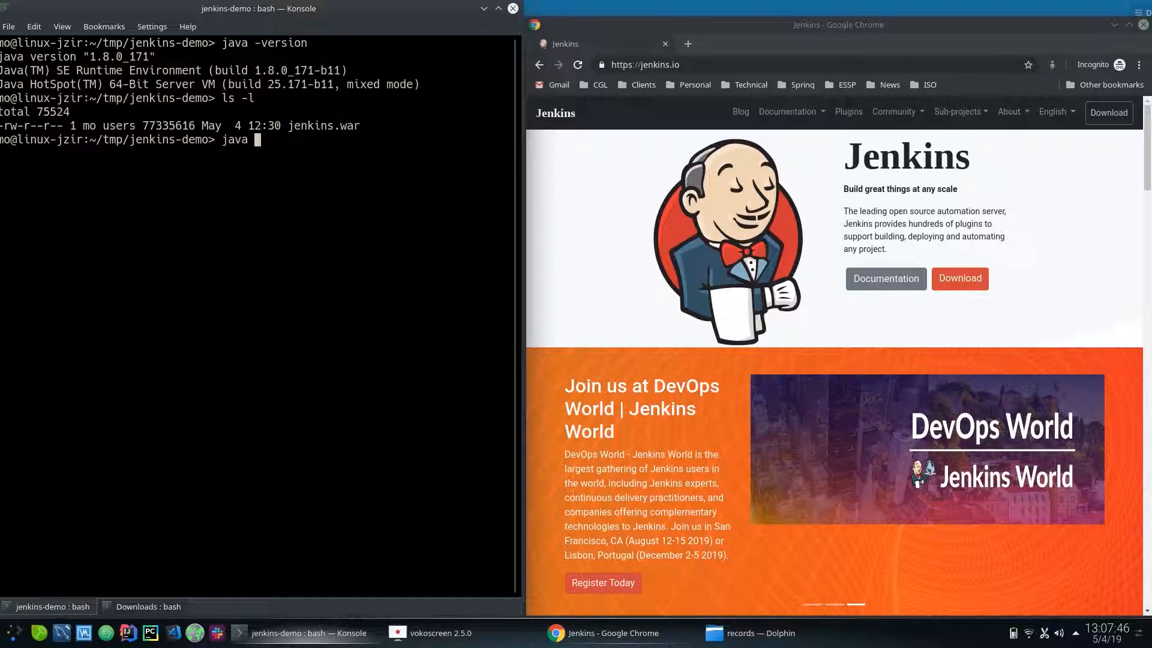
type("-ja")
type("r ")
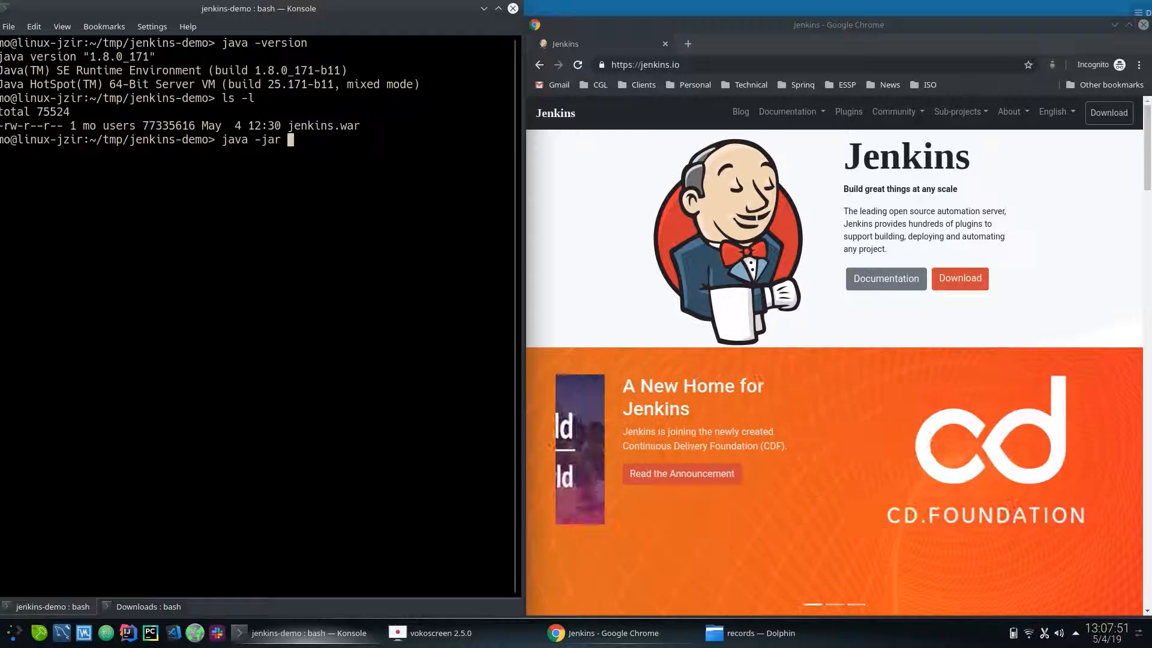
type("jen")
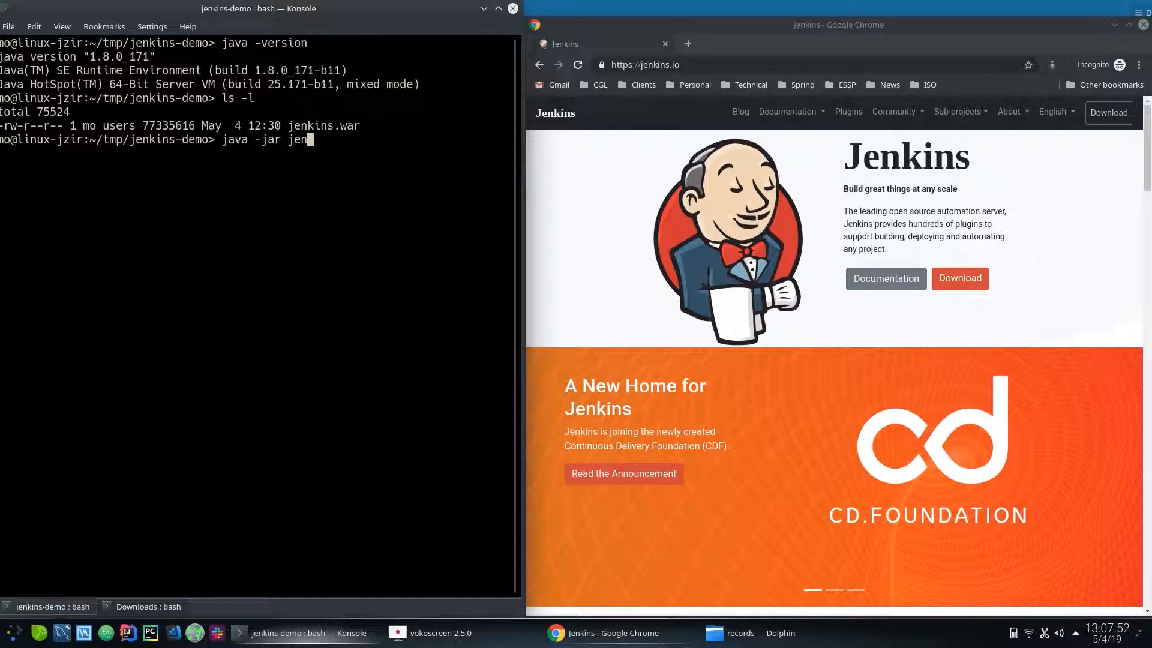
key("Tab")
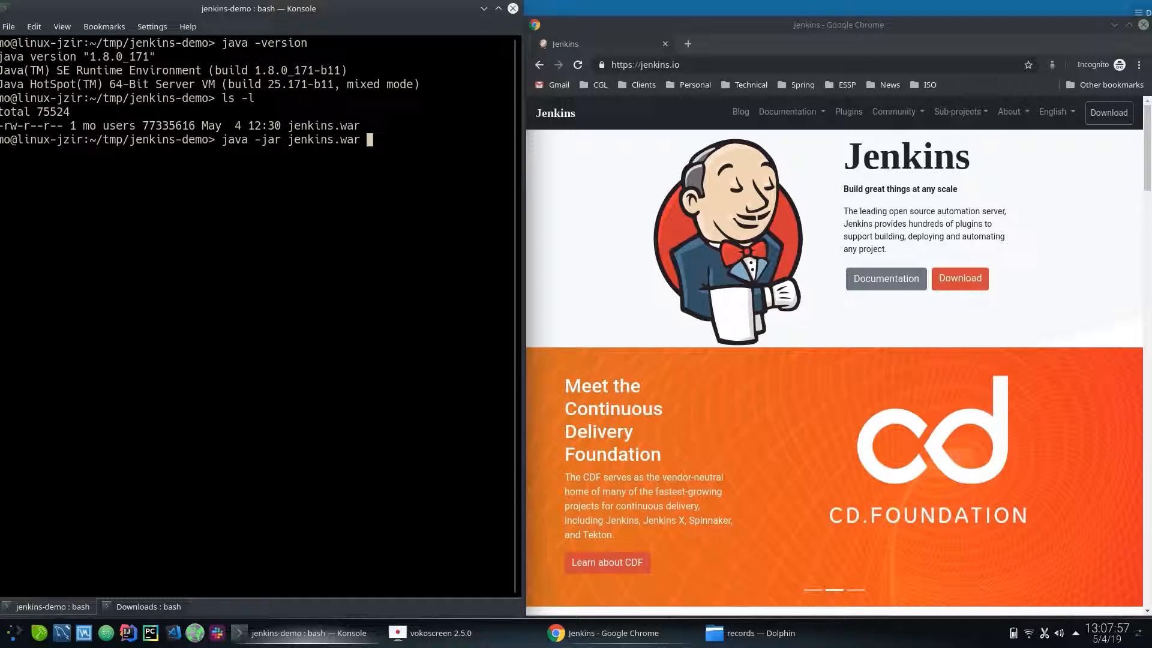
key("Return")
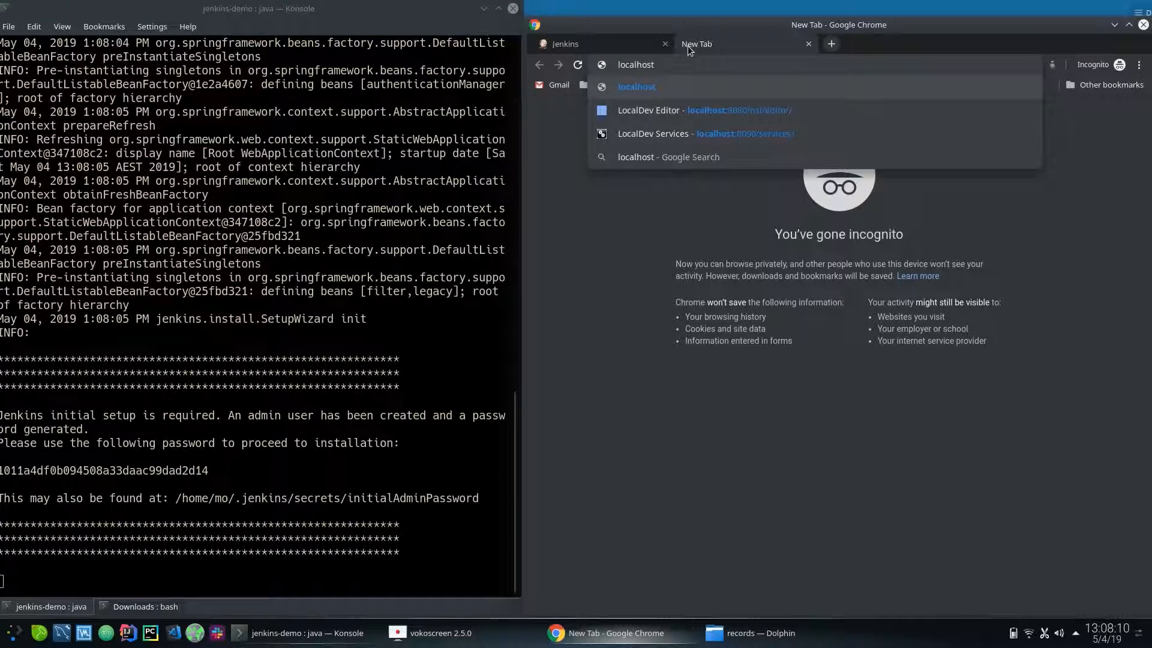
type(":80")
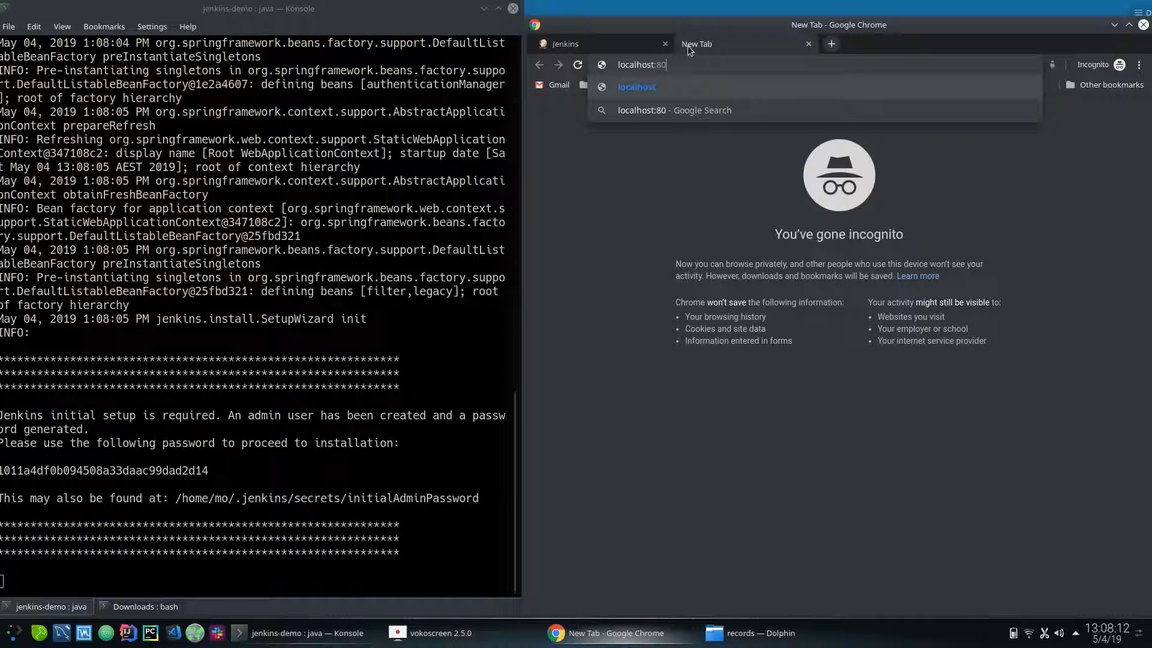
type("80")
- Browse to localhost:8080 and copy the generated initial admin password from Konsole
key("Return")
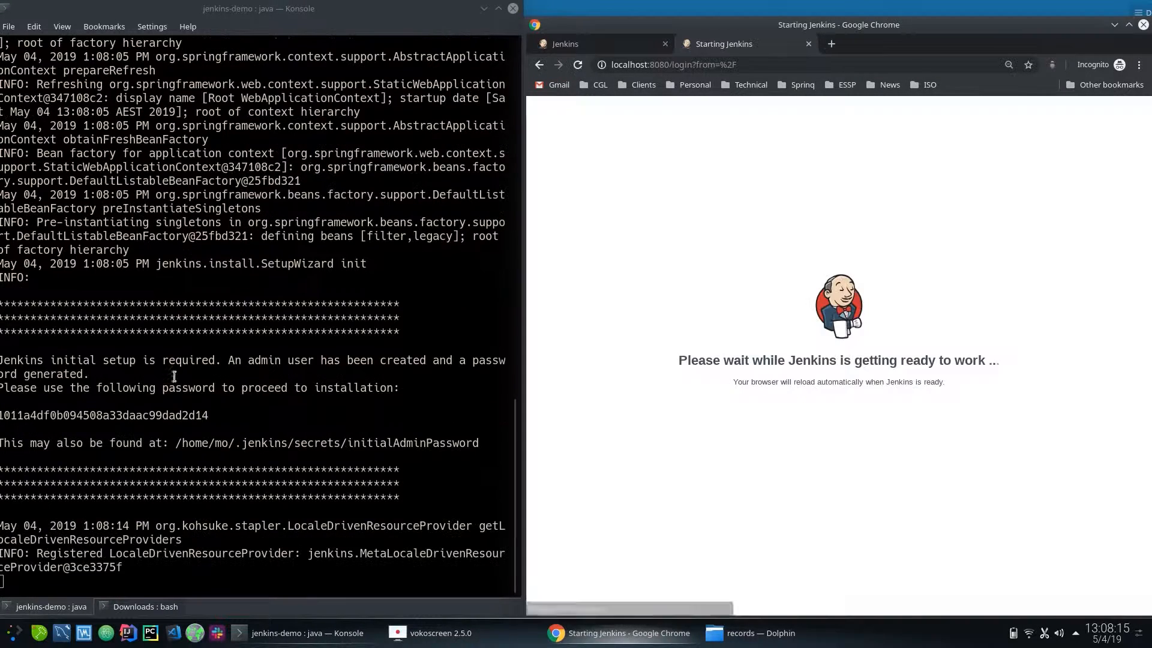
left_click(144, 406)
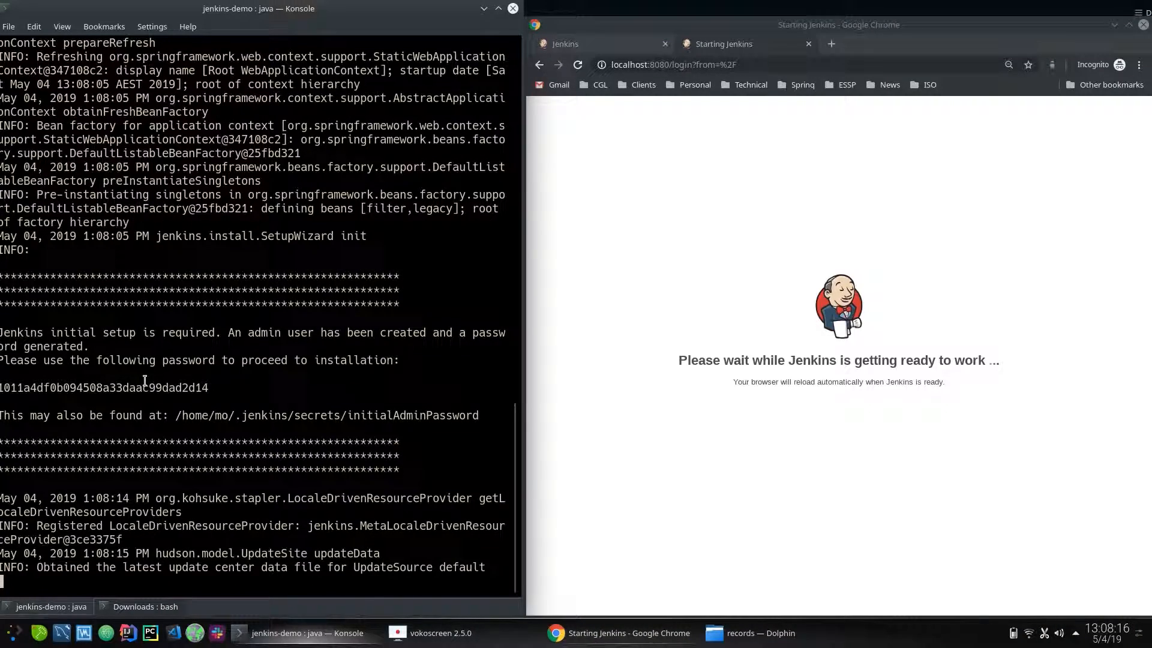
double_click(145, 385)
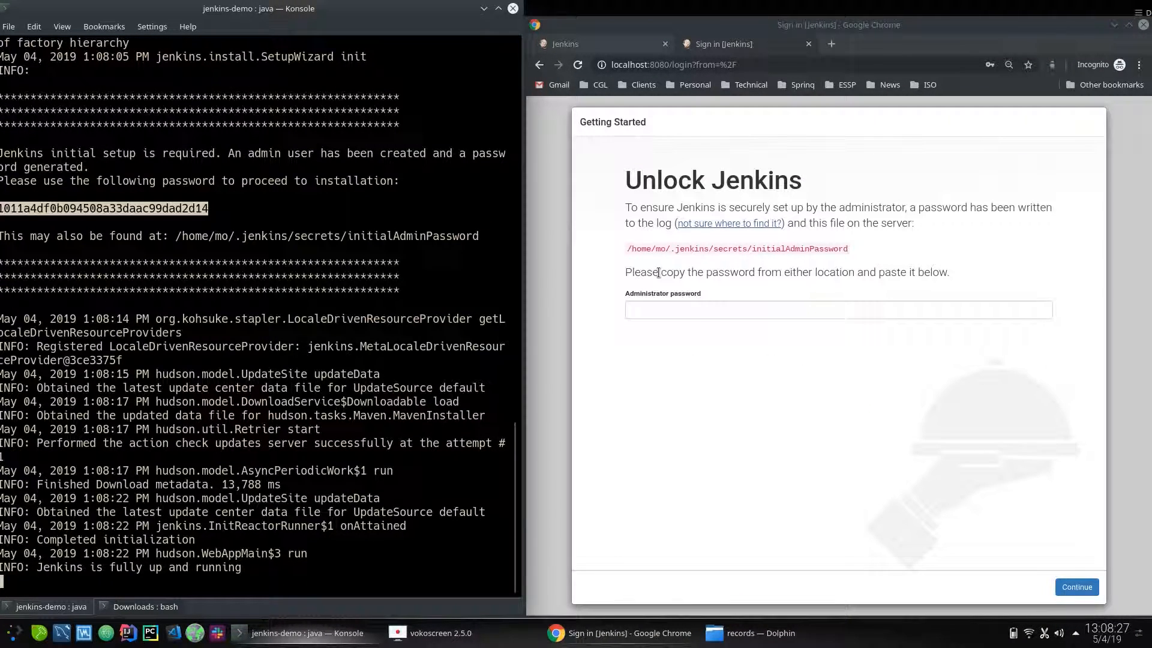
- Paste the password into Administrator password and continue to unlock Jenkins
left_click(679, 312)
key("ctrl+v")
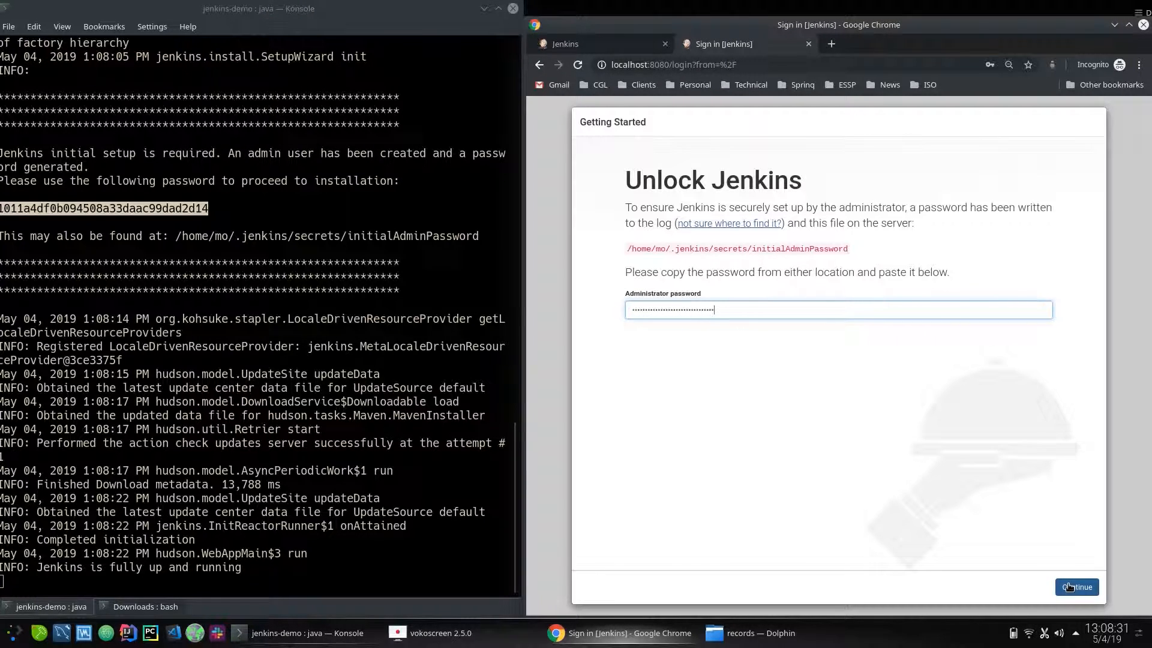
left_click(1069, 587)
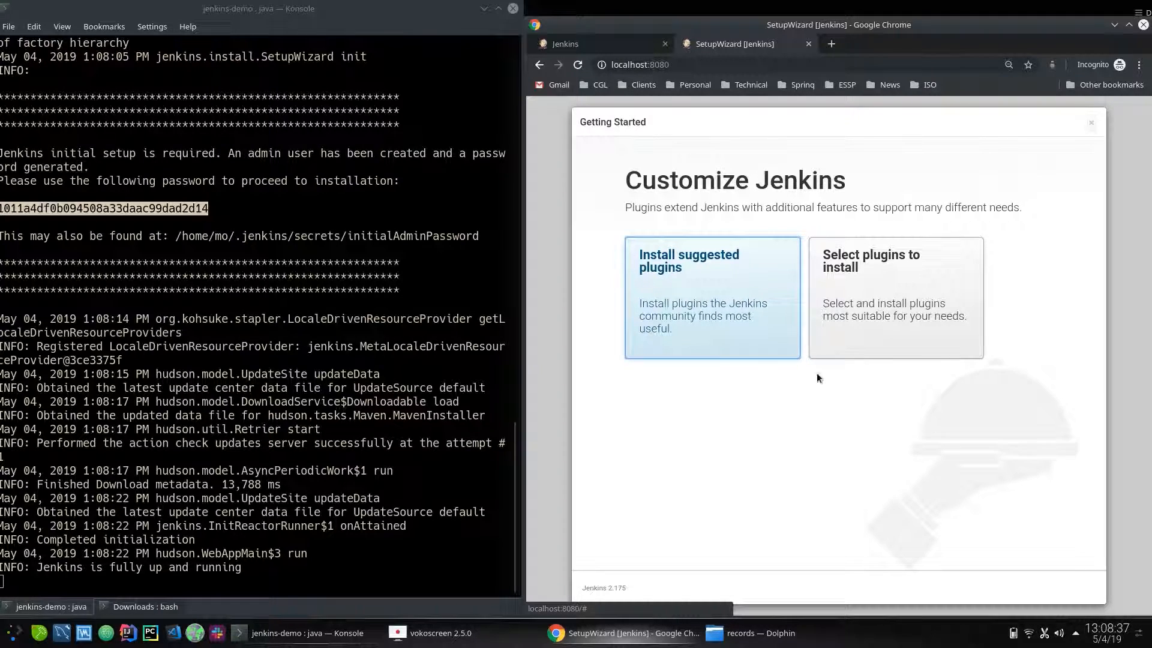
- Install the suggested plugins and wait for the Create First Admin User form
left_click(735, 323)
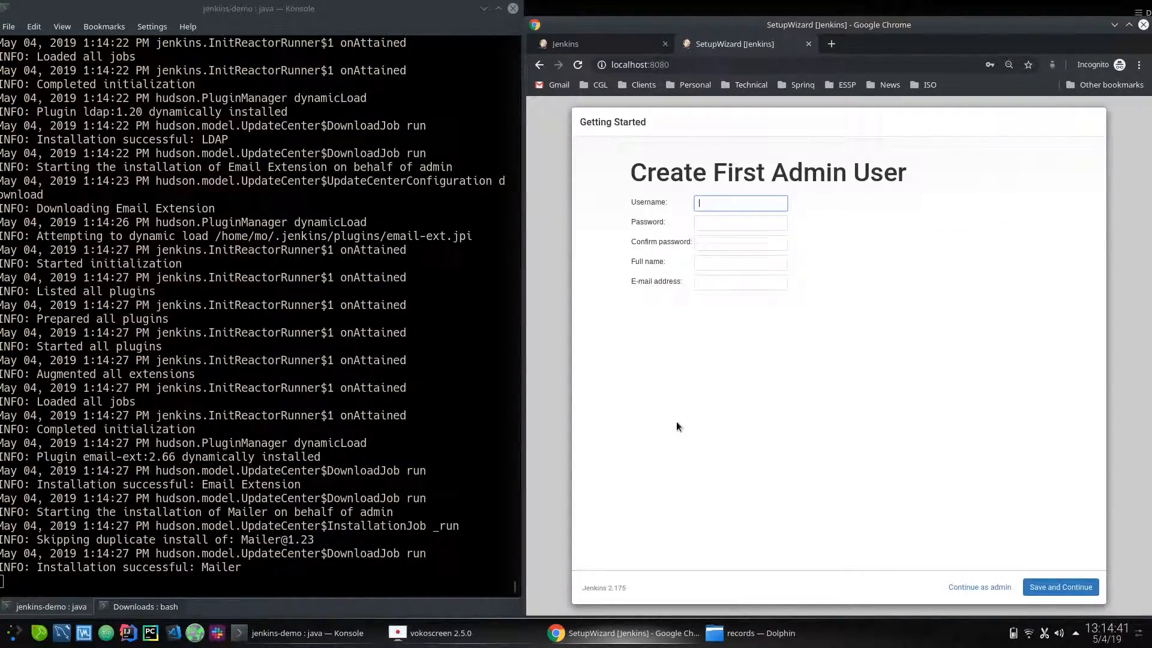
type("admin")
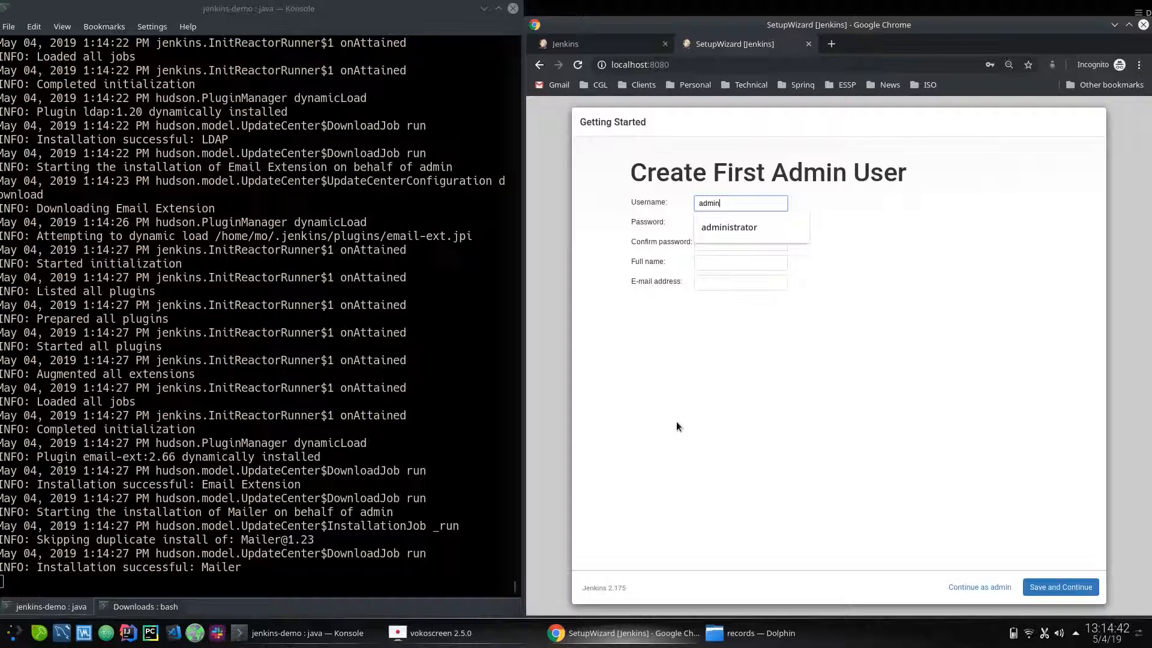
- Create the admin user with username, password, full name and e-mail, then save and continue
key("Tab")
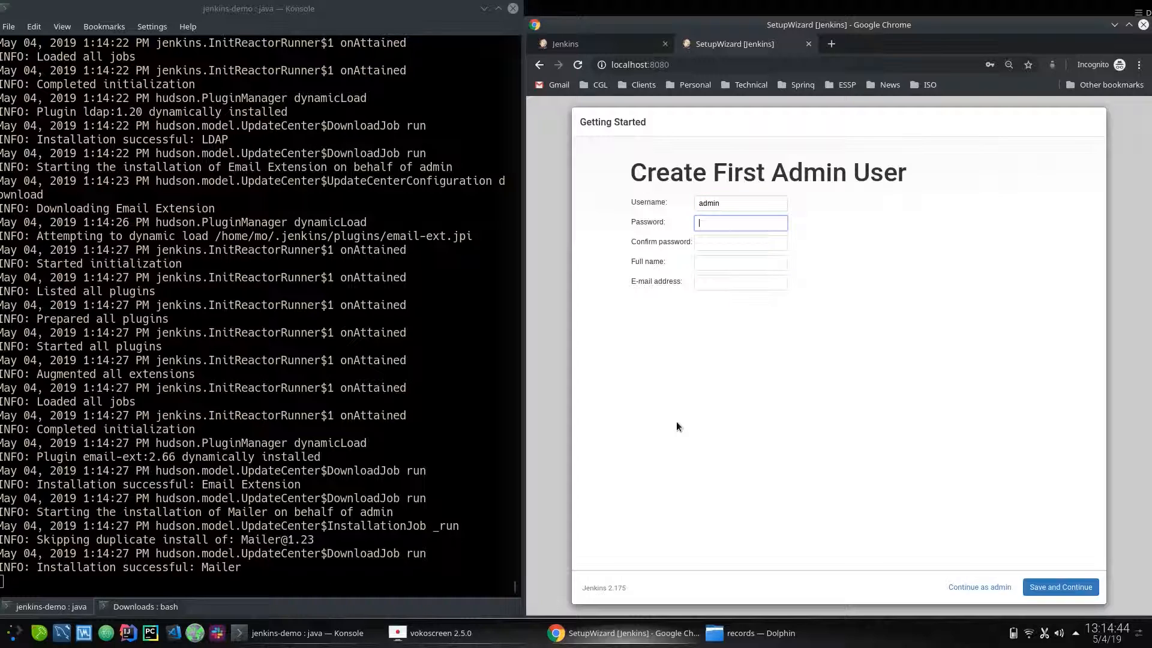
type("admin")
key("Tab")
type("admin")
key("Tab")
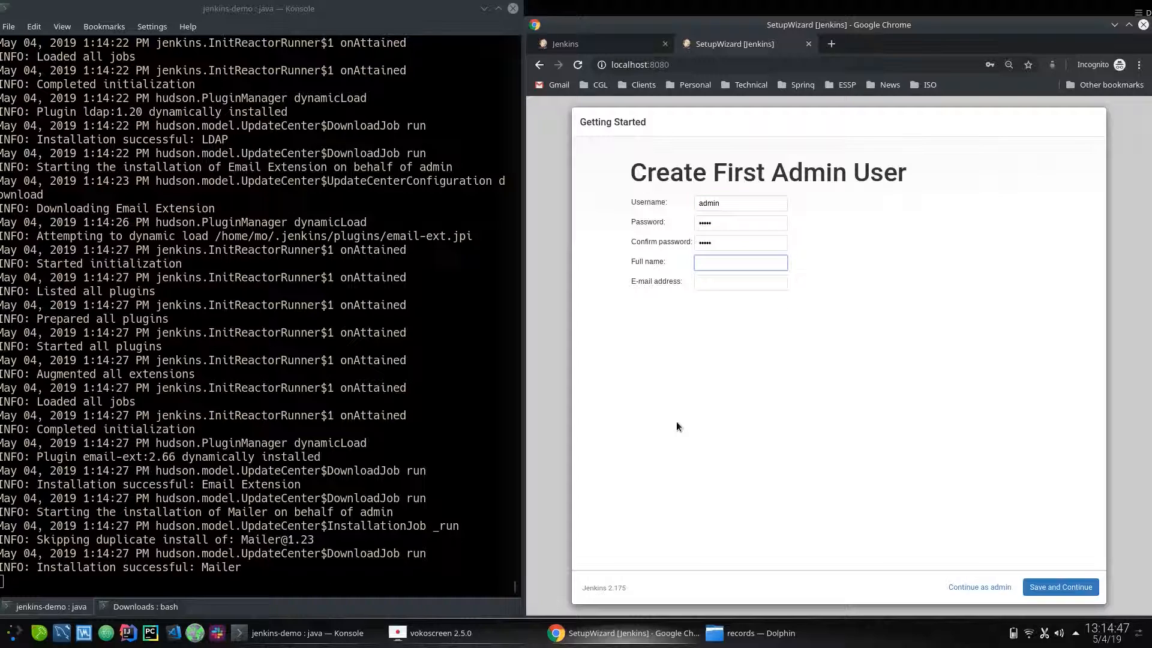
type("admin")
key("Tab")
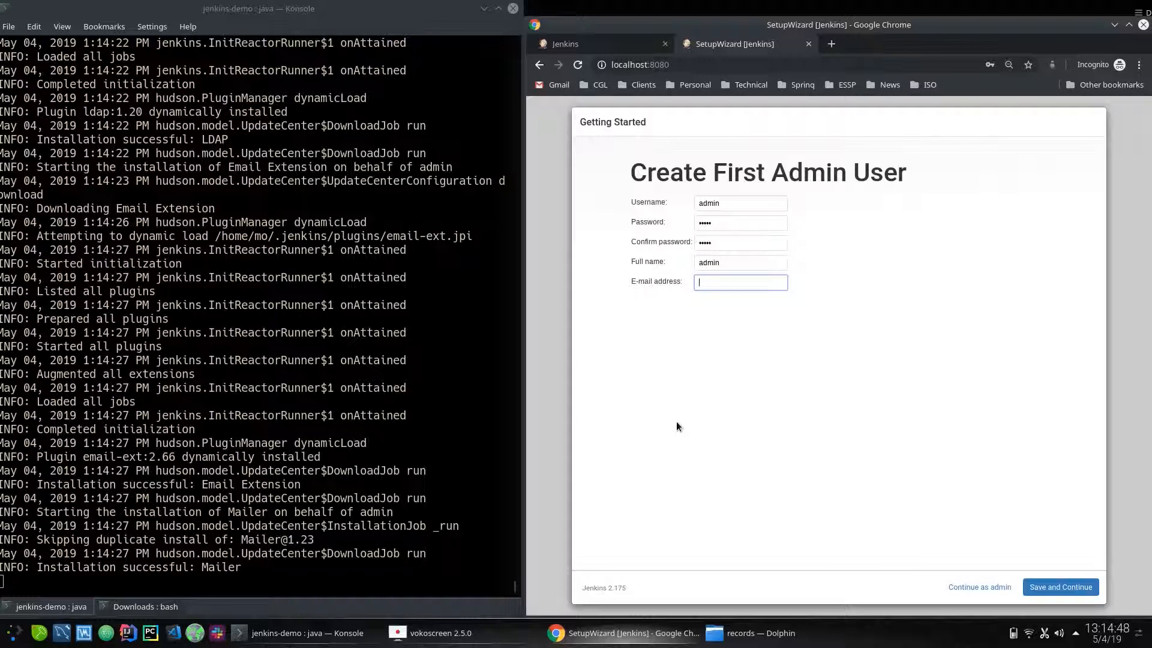
type("a@")
type("a.com")
left_click(1054, 589)
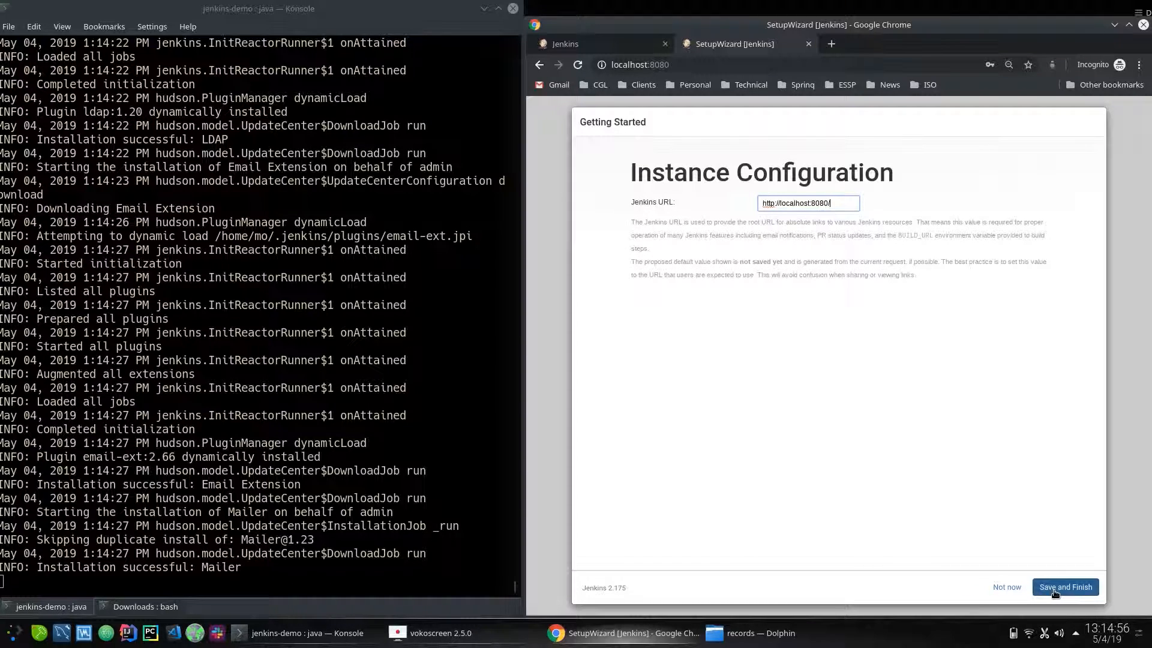
- Finish setup with the default localhost:8080 URL, reach the dashboard, then stop Jenkins with Ctrl+C
left_click(1055, 589)
left_click(649, 235)
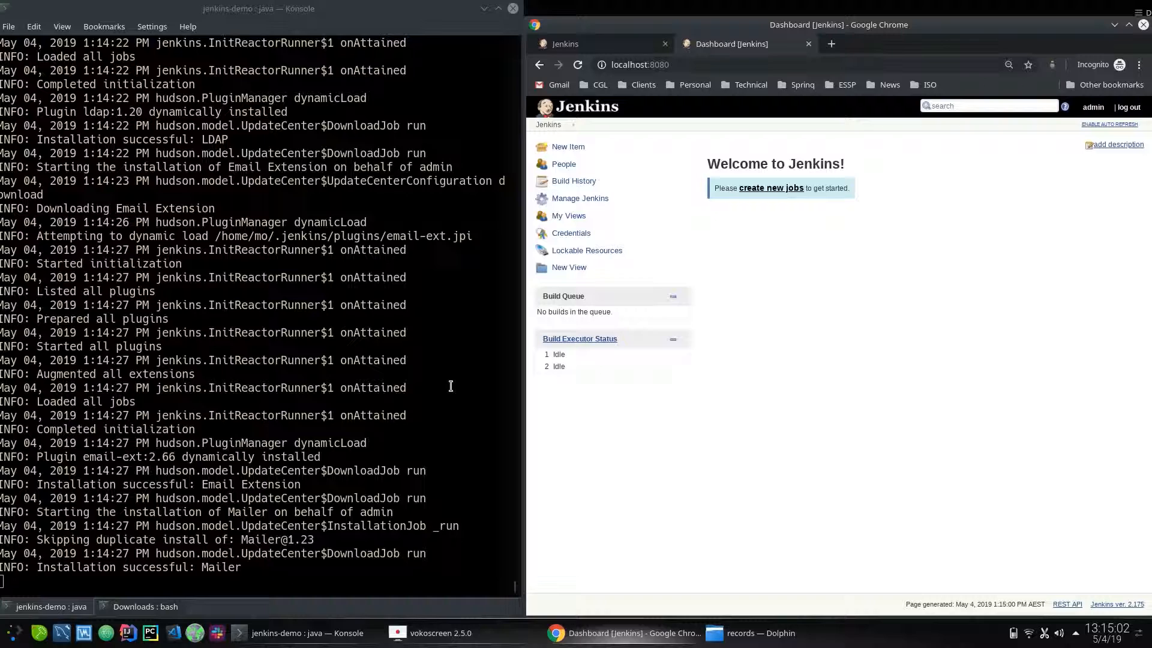
left_click(426, 481)
key("ctrl+c")
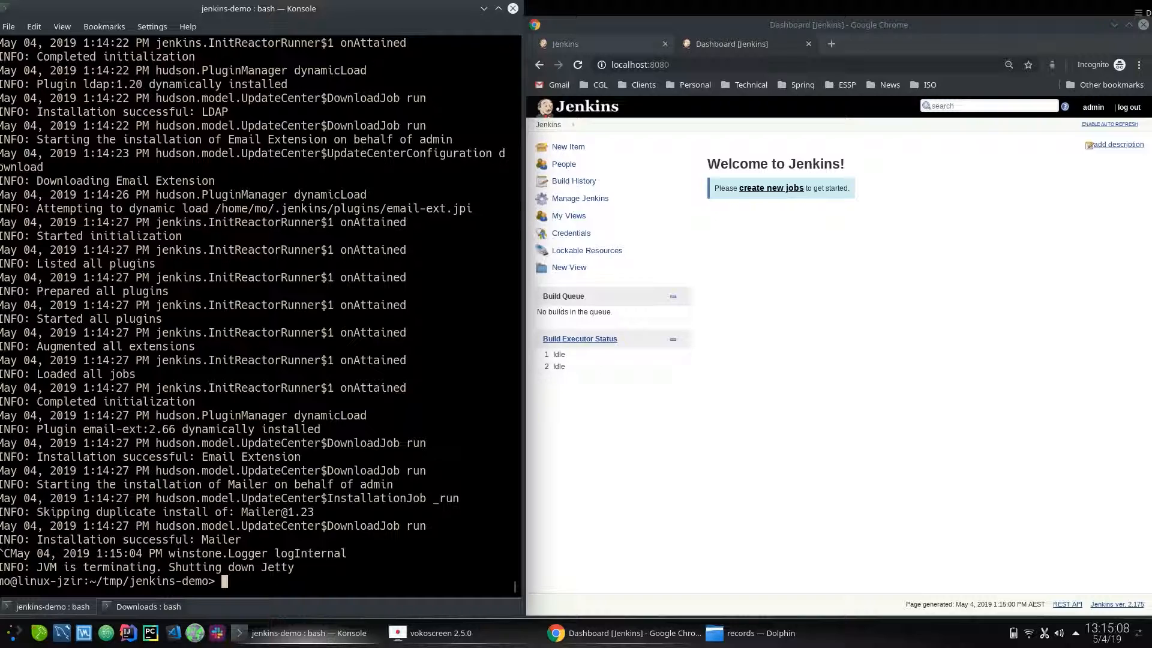
type("ls -l")
type("a")
- List the demo folder showing only jenkins.war and verify /var/lib/jenkins does not exist
key("Return")
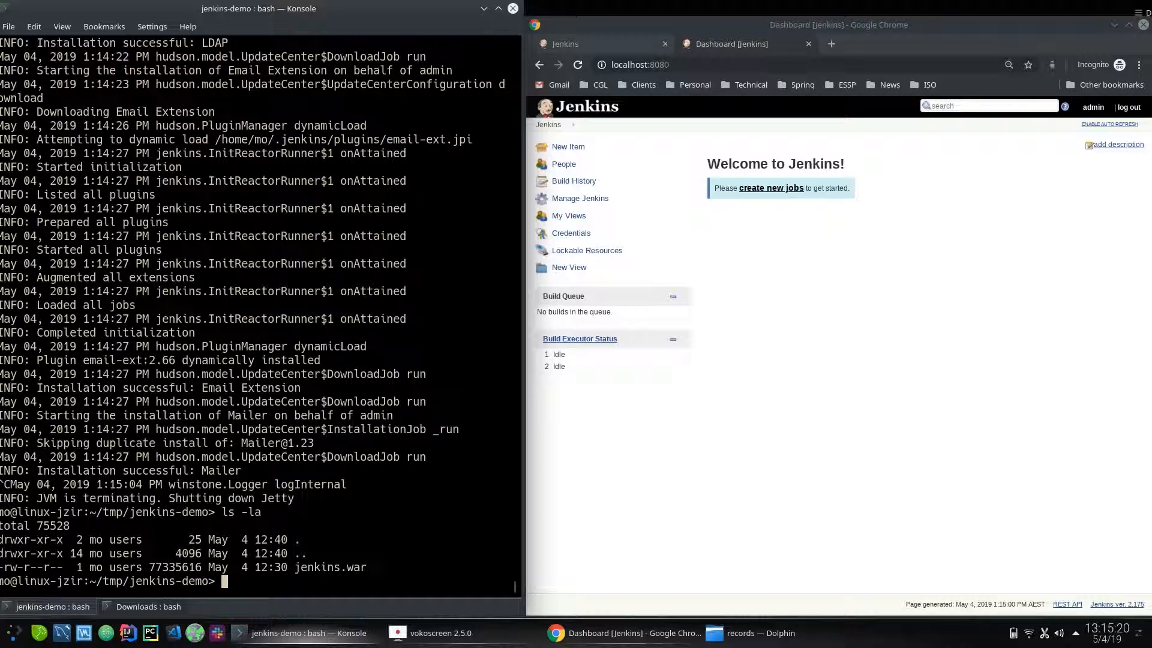
type("ls -la /")
type("var")
type("/liv")
key("BackSpace")
type("b/j")
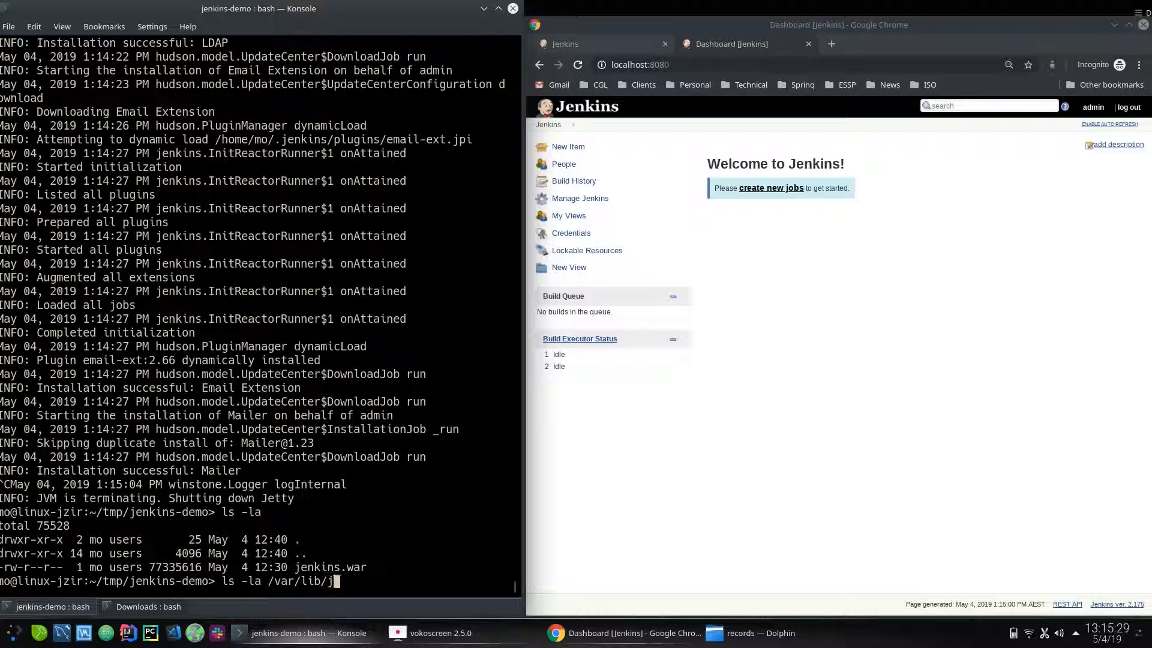
type("en")
type("kin")
type("s")
key("Return")
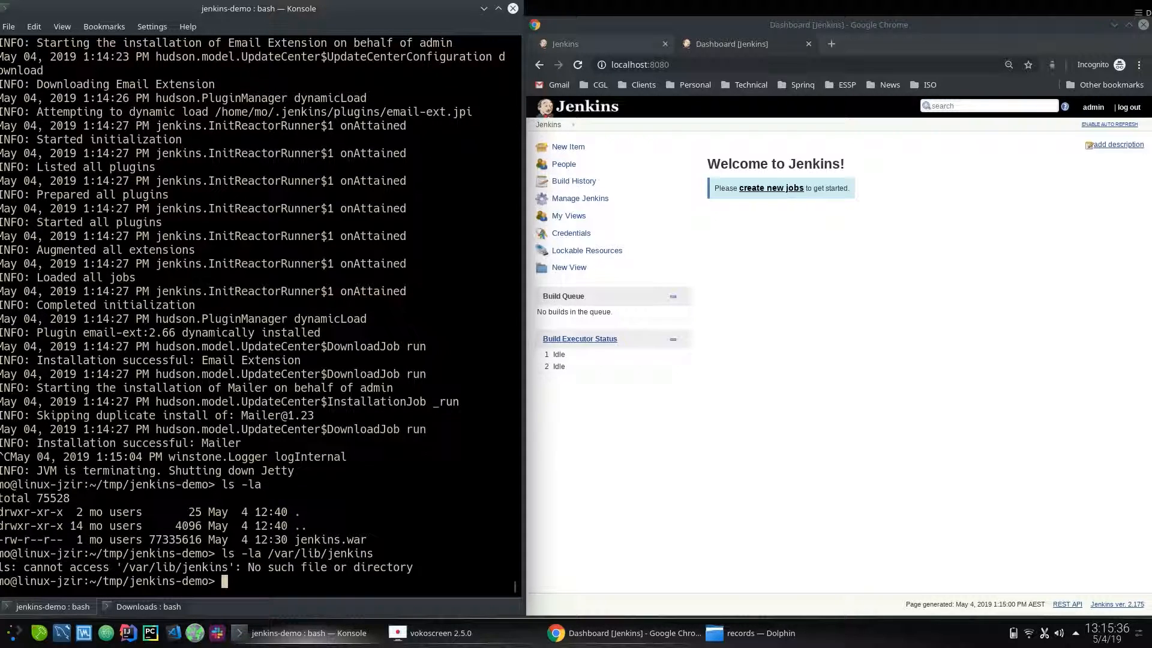
type("ls -la /")
type("home/")
type("mo/")
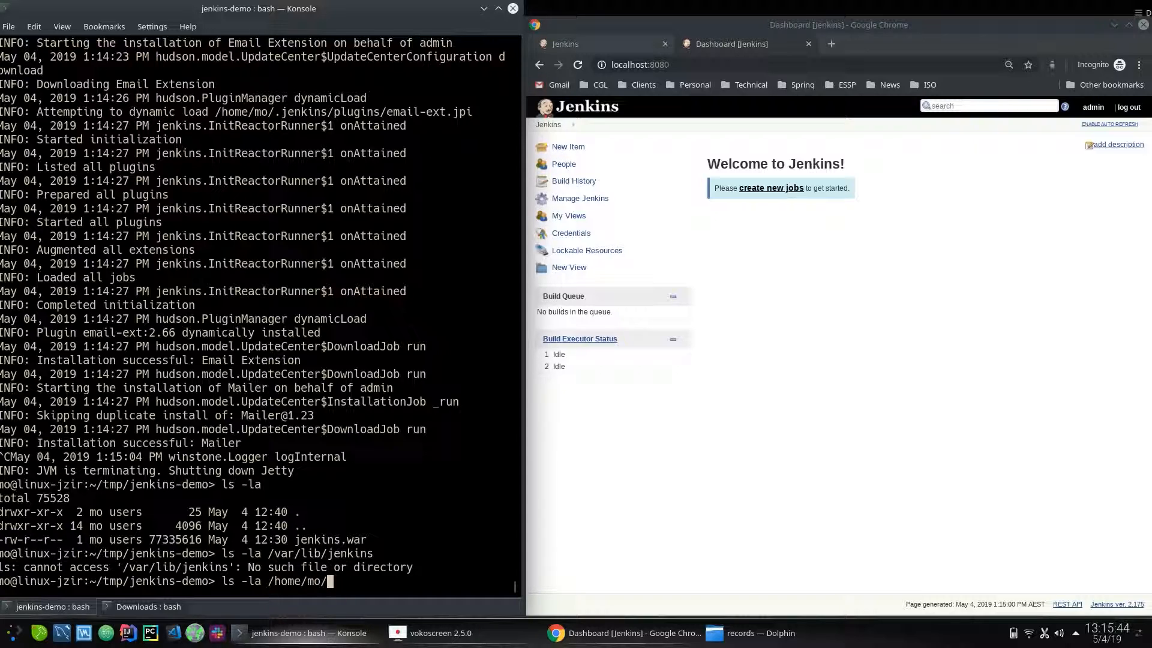
type(".")
type("jenkins/")
- List ~/.jenkins showing config.xml, jobs, plugins, secrets, users and other Jenkins data
key("Return")
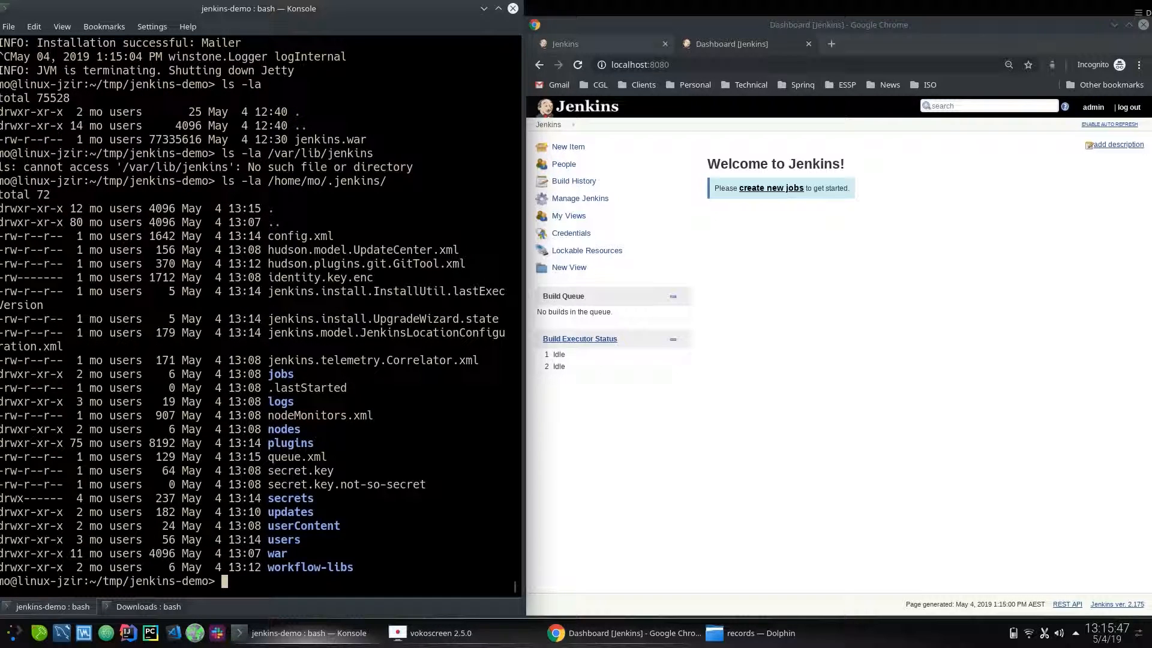